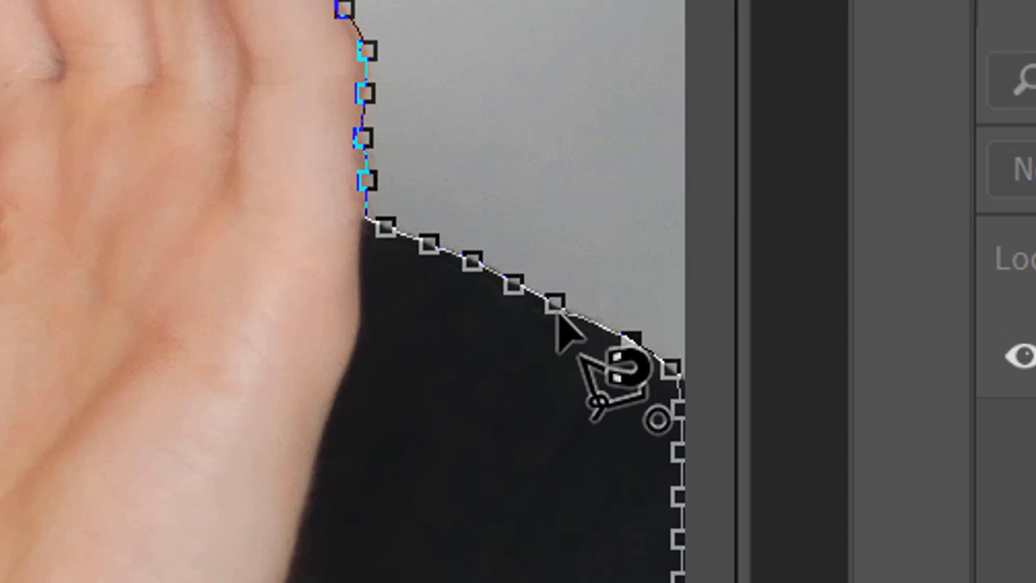
# Step: Close the lasso selection around the person and cut it from the photo
pyautogui.click(745, 426)
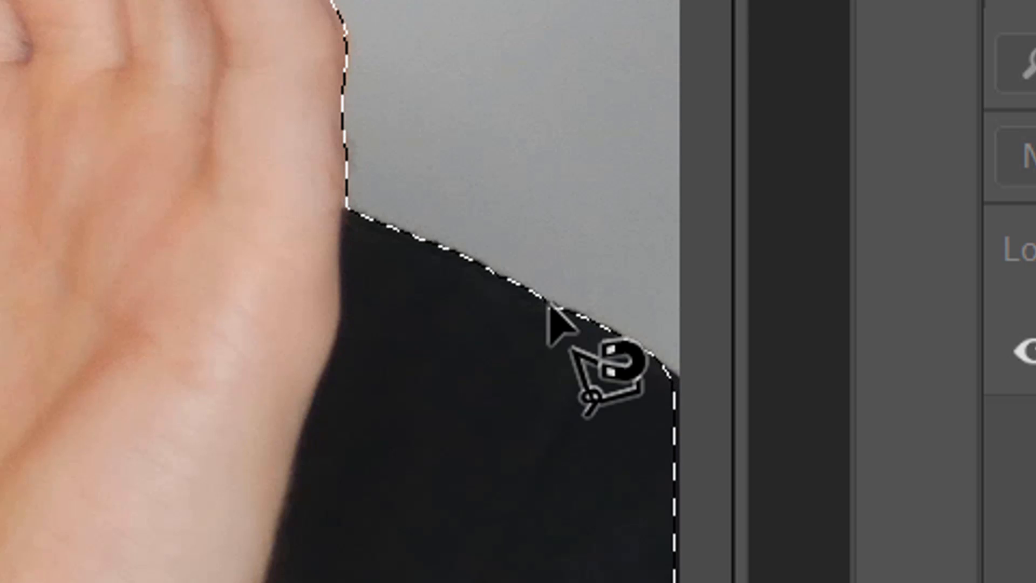
pyautogui.hotkey('ctrl', 'x')
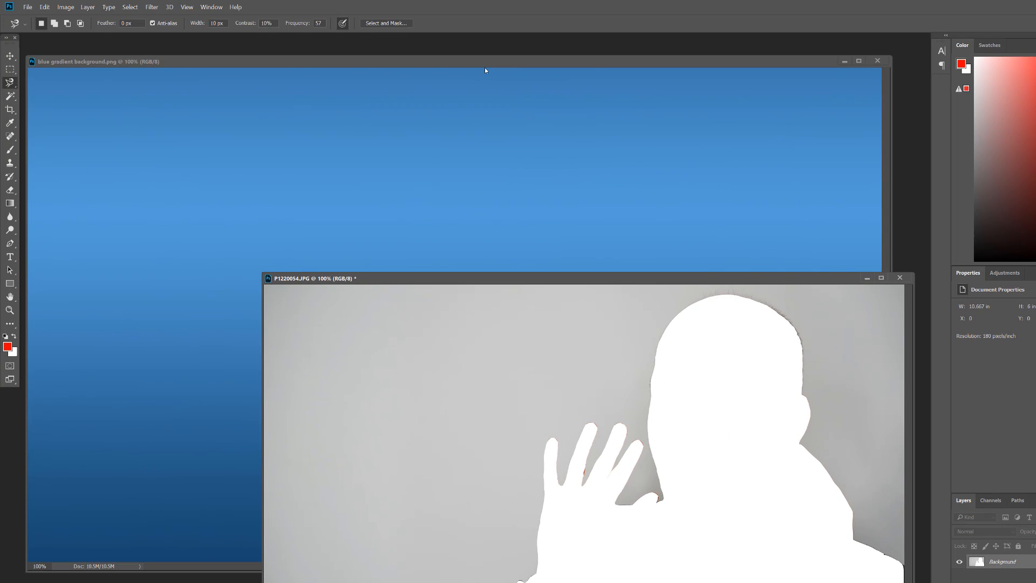
# Step: Paste the cut-out person into the blue gradient background document and move it toward the lower right
pyautogui.click(486, 63)
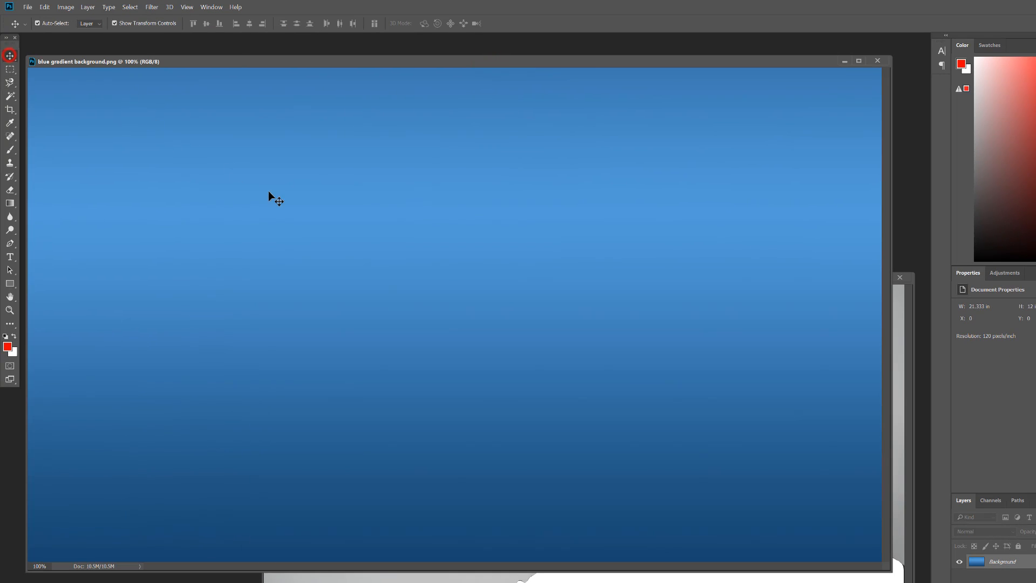
pyautogui.hotkey('ctrl', 'v')
pyautogui.moveTo(476, 238); pyautogui.dragTo(710, 313)
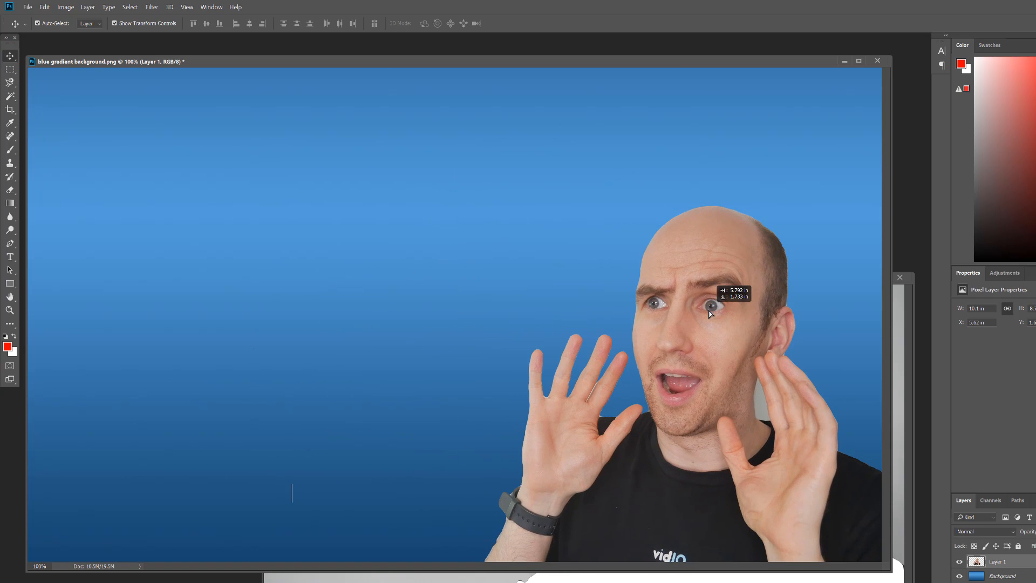
# Step: Scale the person up so the figure fills the right side of the background, and commit the transform
pyautogui.moveTo(483, 206); pyautogui.dragTo(296, 127)
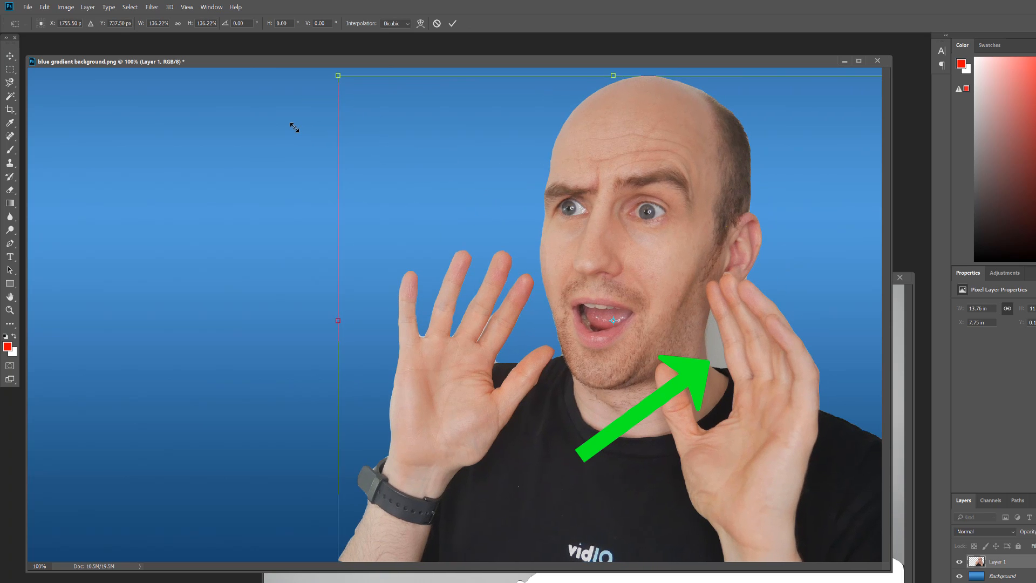
pyautogui.click(453, 23)
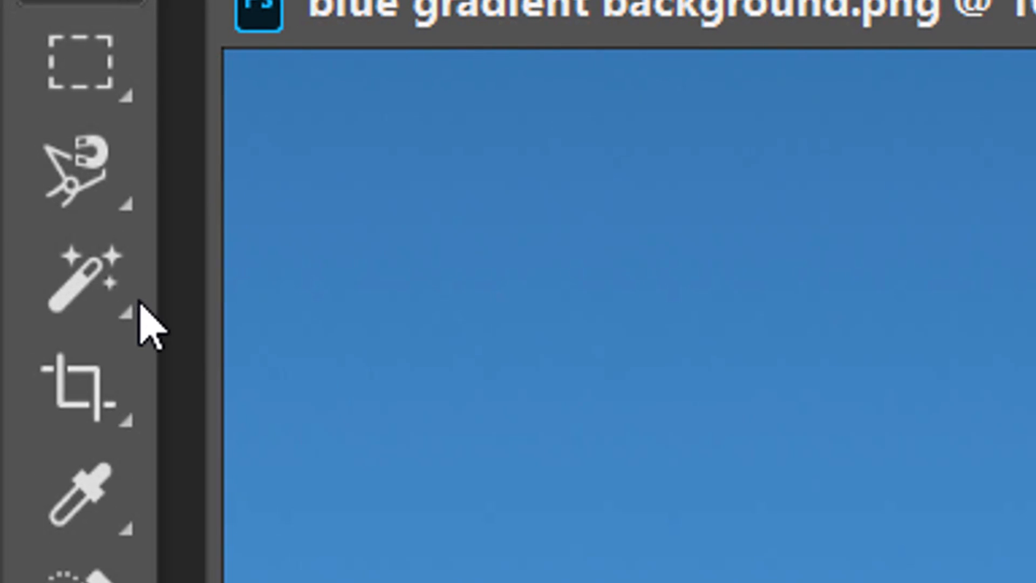
# Step: Select the leftover grey patch between the neck and hand and delete it, then deselect
pyautogui.click(106, 288)
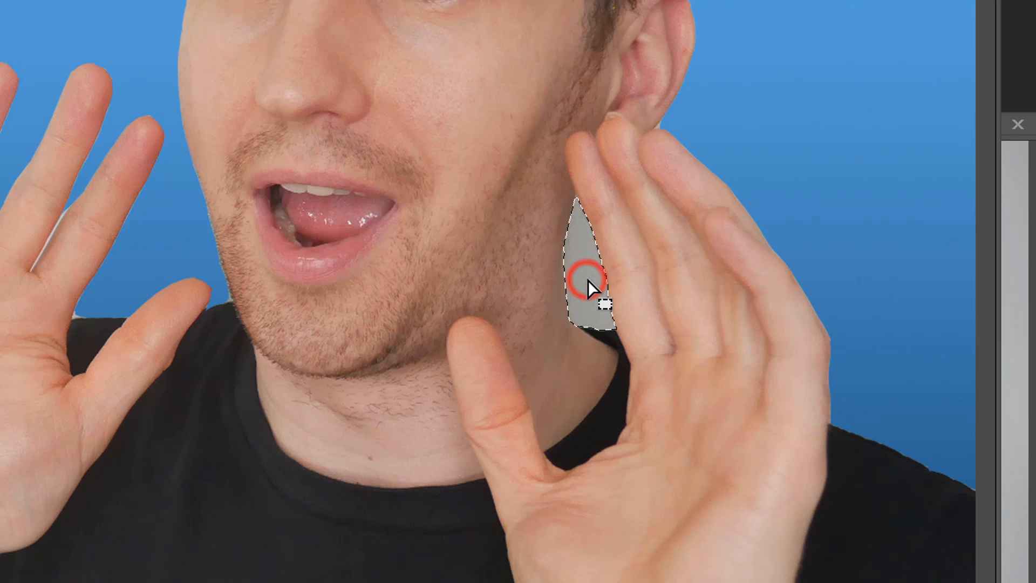
pyautogui.press('Delete')
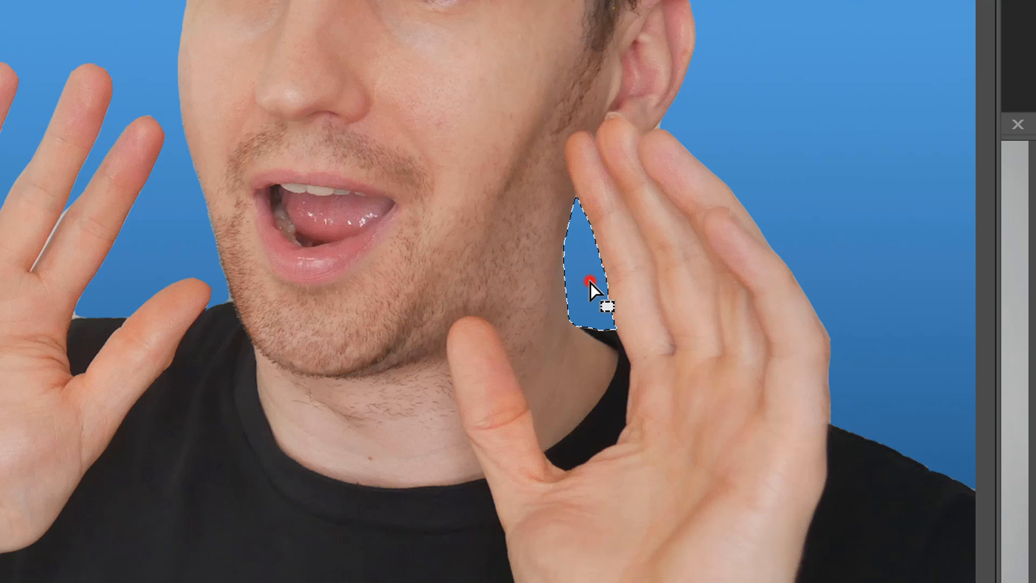
pyautogui.click(590, 282)
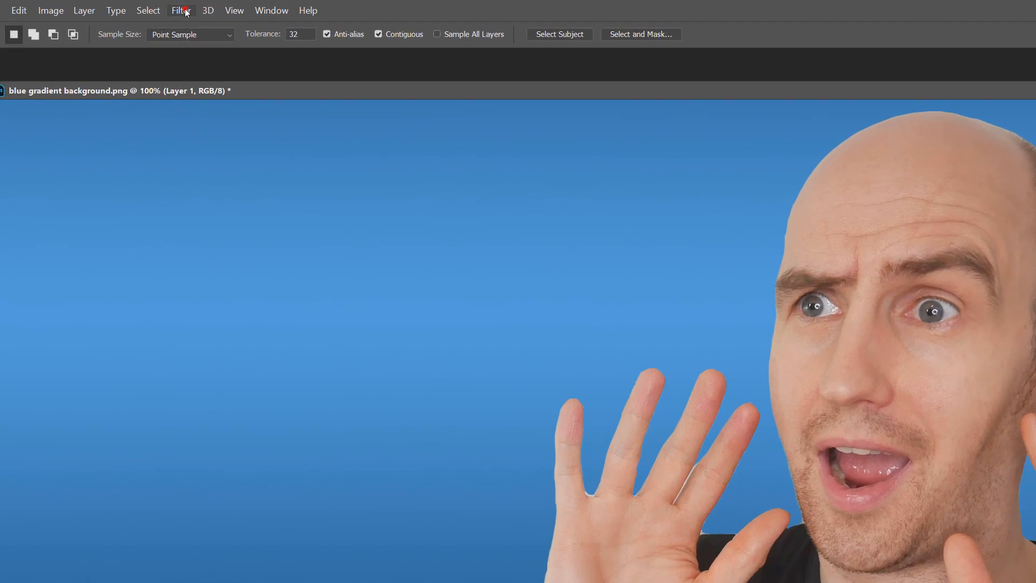
# Step: Apply an Unsharp Mask filter with Amount 500%, Radius 1.0 pixels and Threshold 0 to the person layer
pyautogui.click(156, 7)
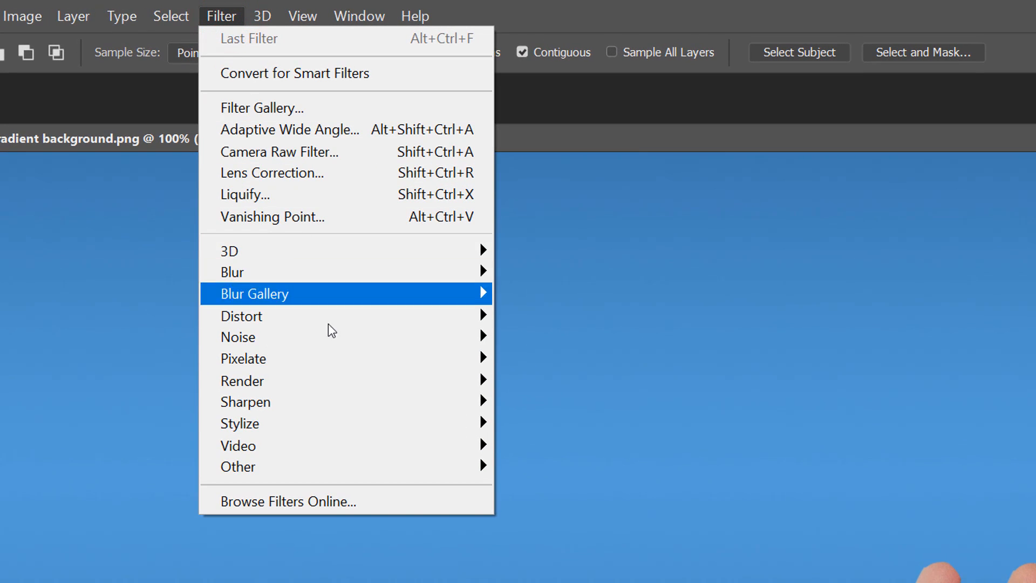
pyautogui.moveTo(331, 403)
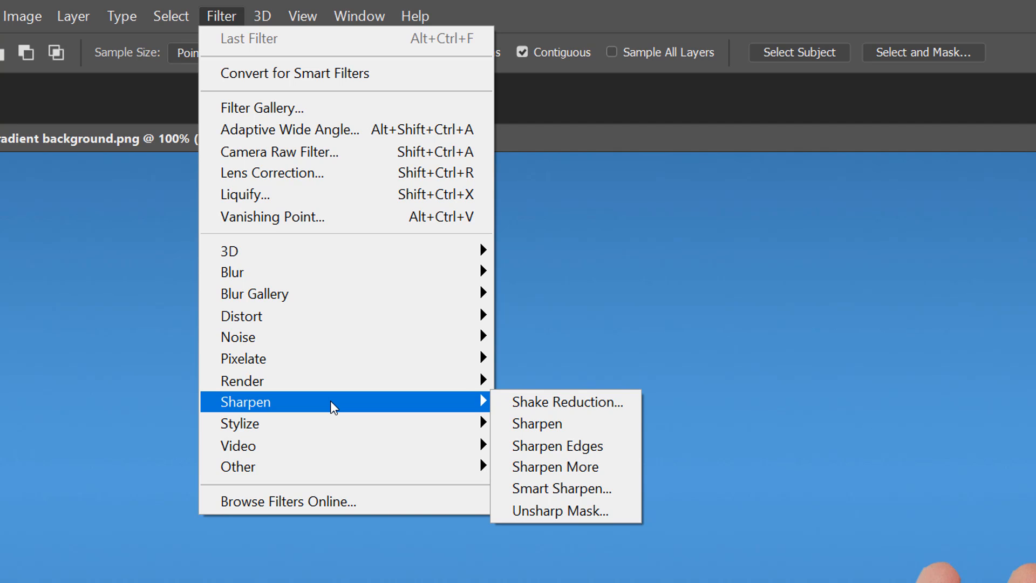
pyautogui.click(585, 510)
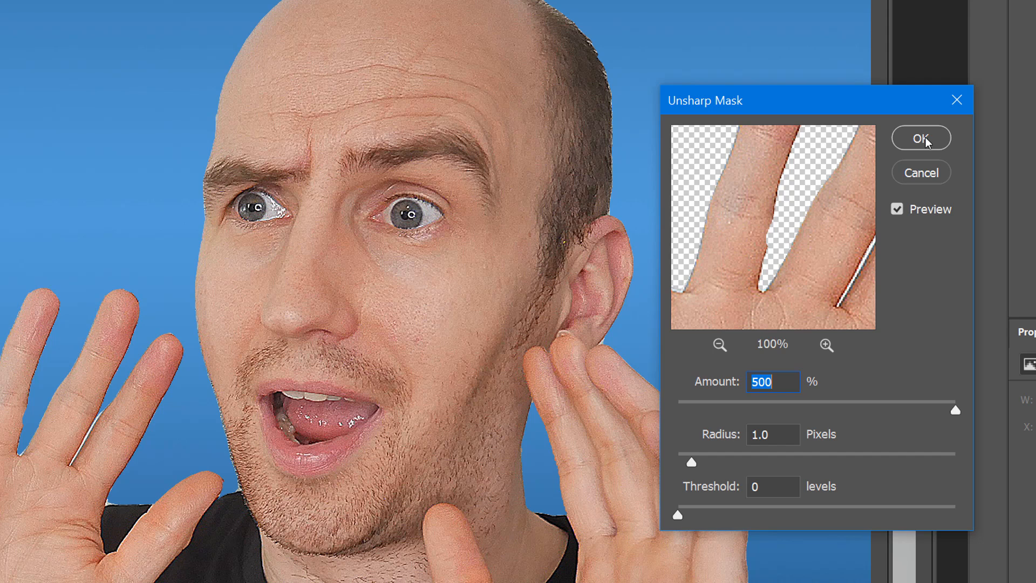
pyautogui.click(923, 138)
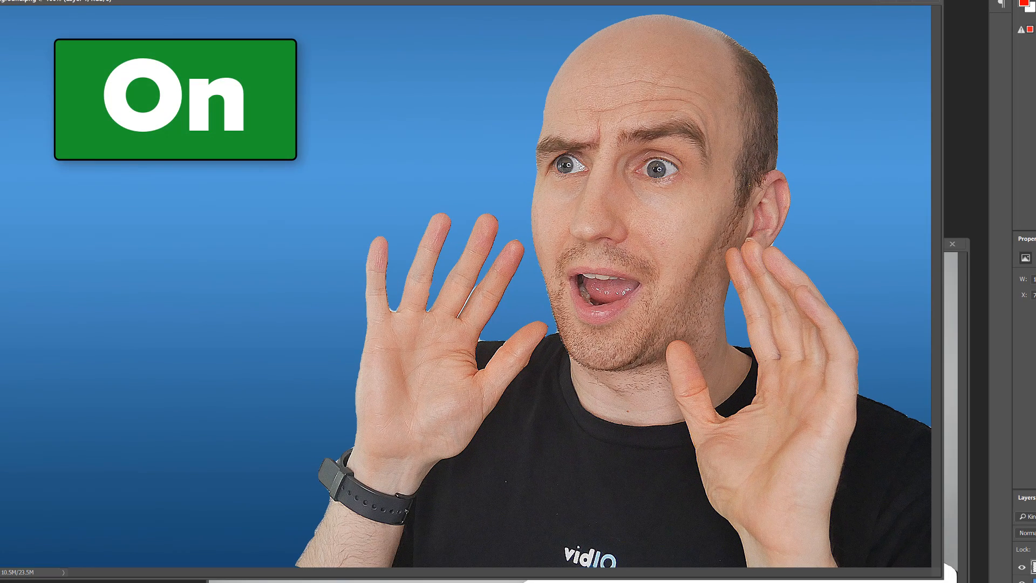
# Step: Toggle the sharpening off and on repeatedly to compare before and after
pyautogui.hotkey('ctrl', 'z')
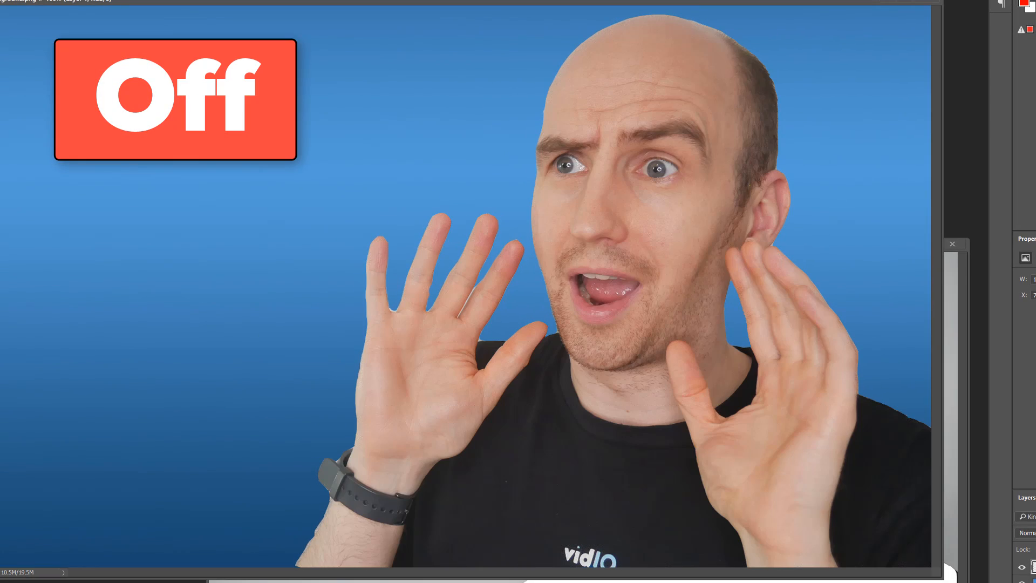
pyautogui.hotkey('ctrl', 'z')
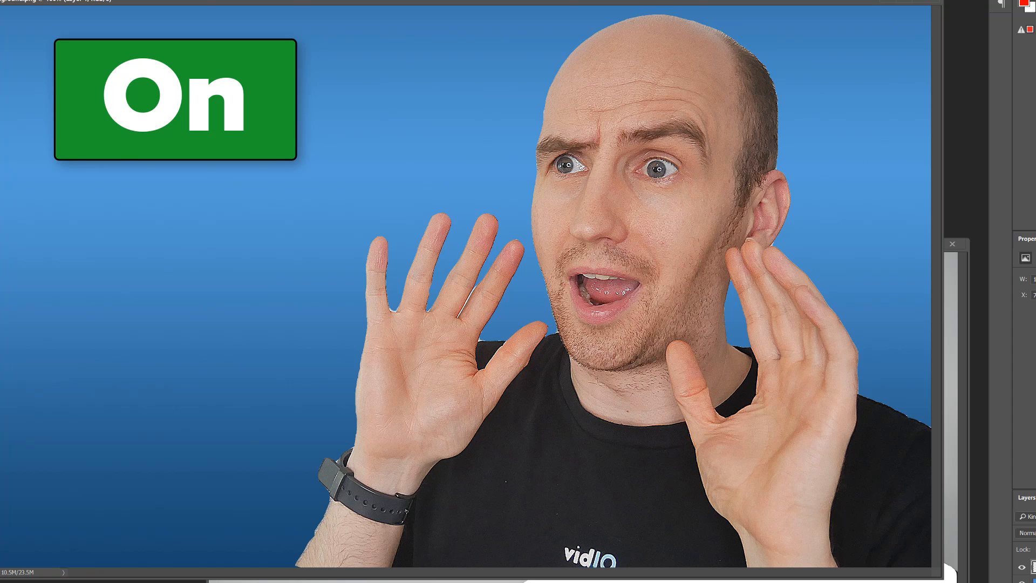
pyautogui.hotkey('ctrl', 'z')
pyautogui.hotkey('ctrl', 'z')
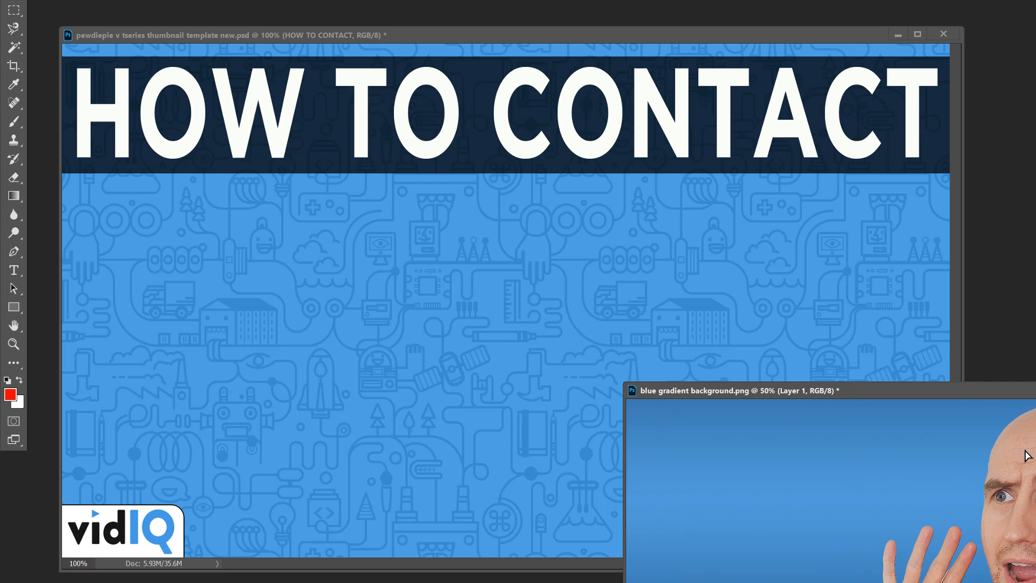
# Step: Copy the person layer into the HOW TO CONTACT thumbnail template, scale it large and place it on the right, overlapping the title
pyautogui.moveTo(1026, 455); pyautogui.dragTo(523, 244)
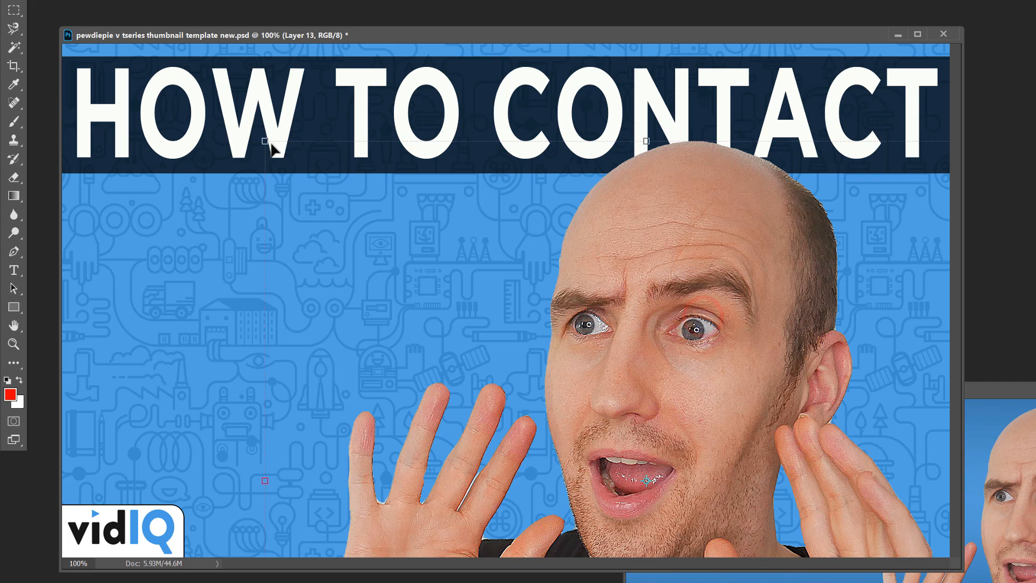
pyautogui.moveTo(272, 149); pyautogui.dragTo(605, 315)
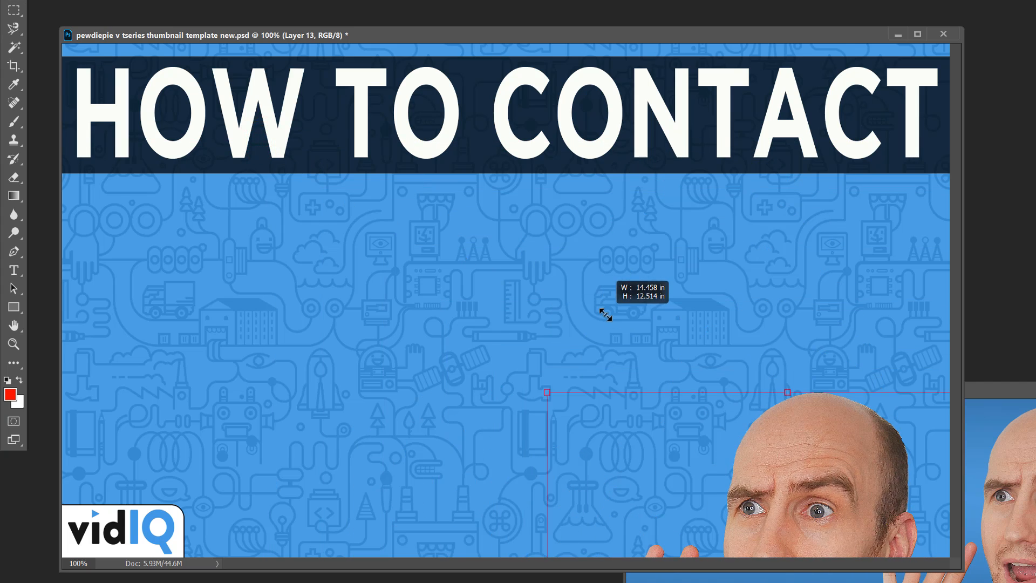
pyautogui.moveTo(830, 457); pyautogui.dragTo(817, 212)
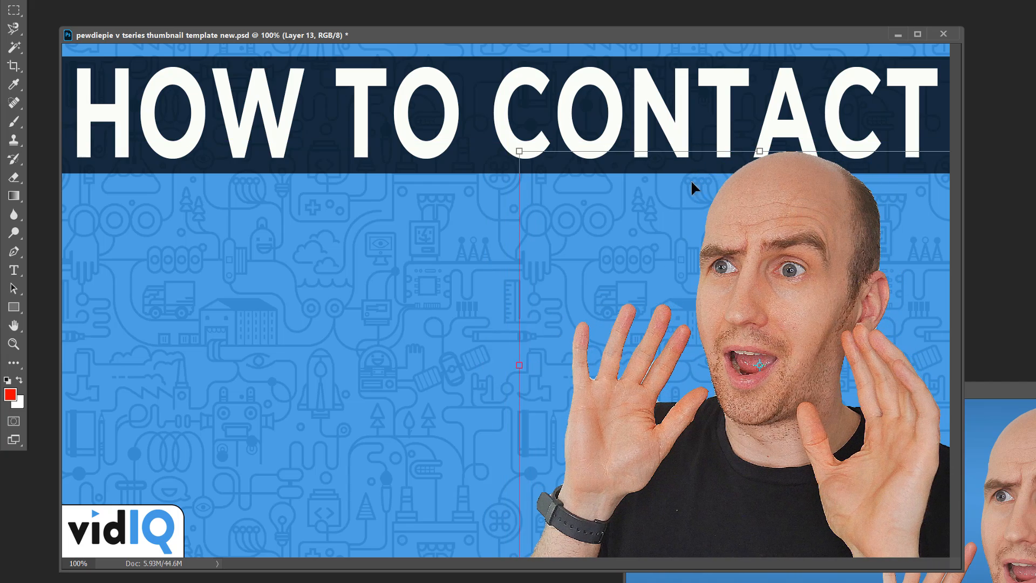
pyautogui.moveTo(473, 123); pyautogui.dragTo(348, 67)
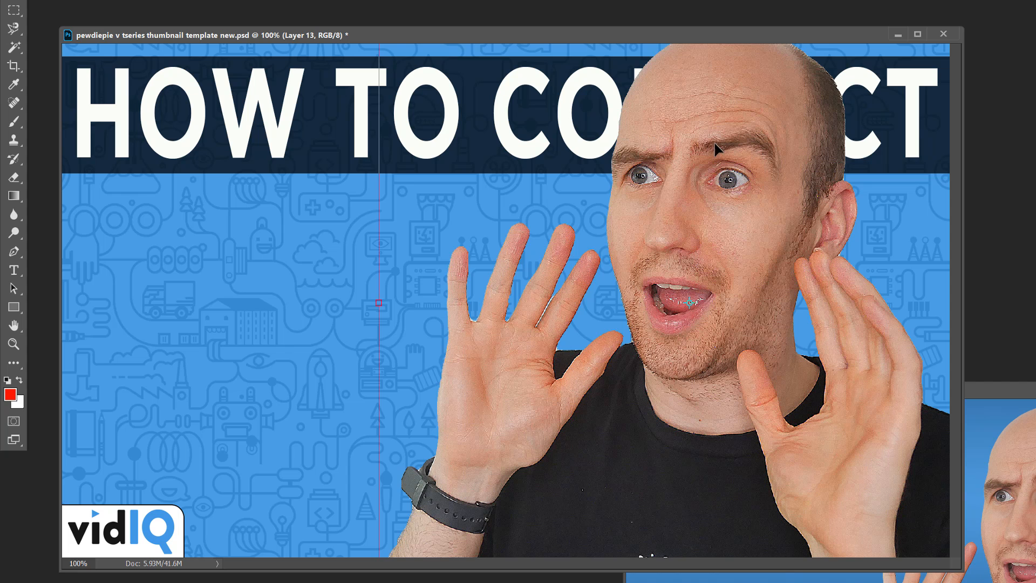
pyautogui.moveTo(717, 149); pyautogui.dragTo(753, 164)
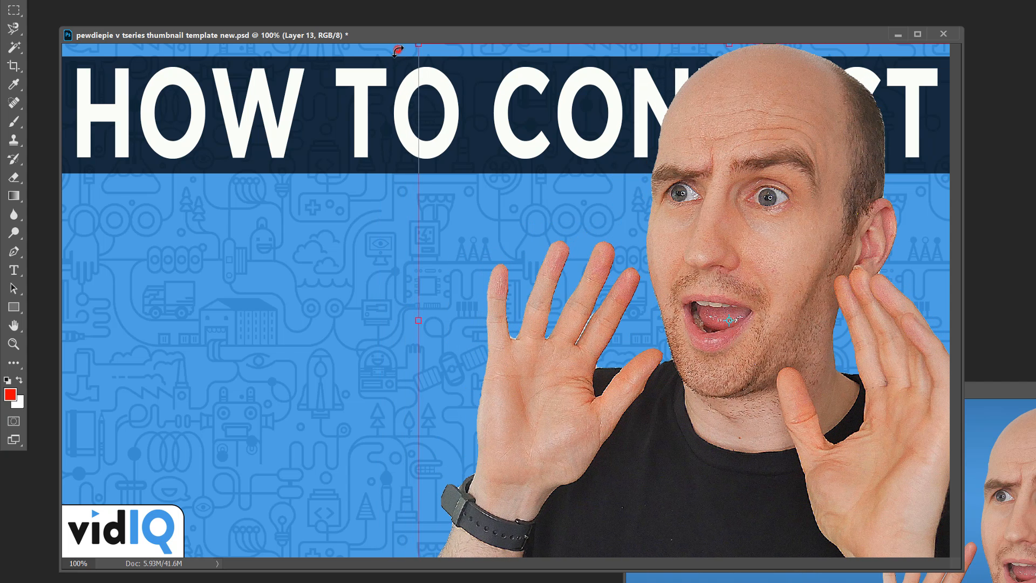
pyautogui.moveTo(398, 52); pyautogui.dragTo(438, 78)
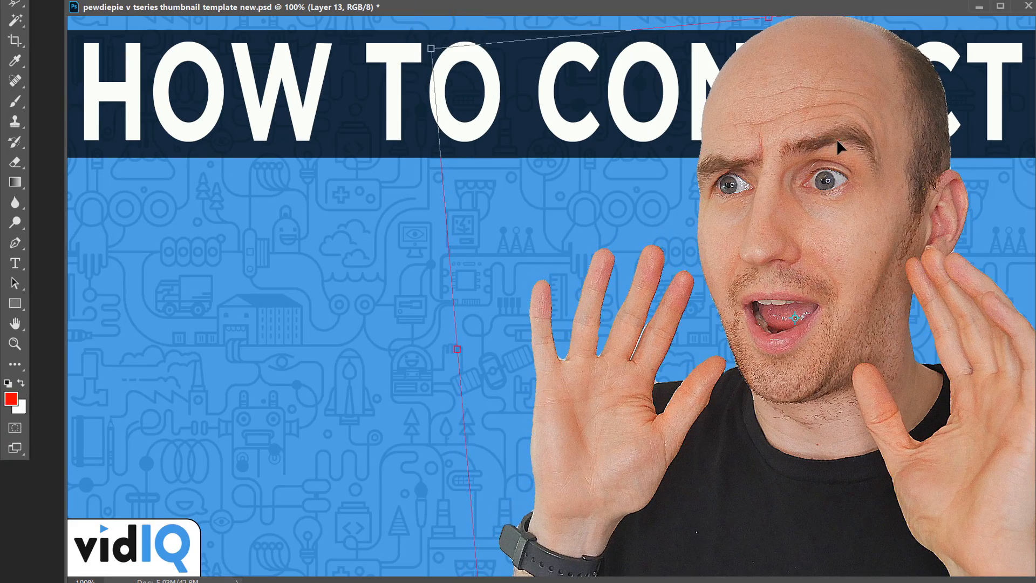
pyautogui.moveTo(836, 138); pyautogui.dragTo(847, 127)
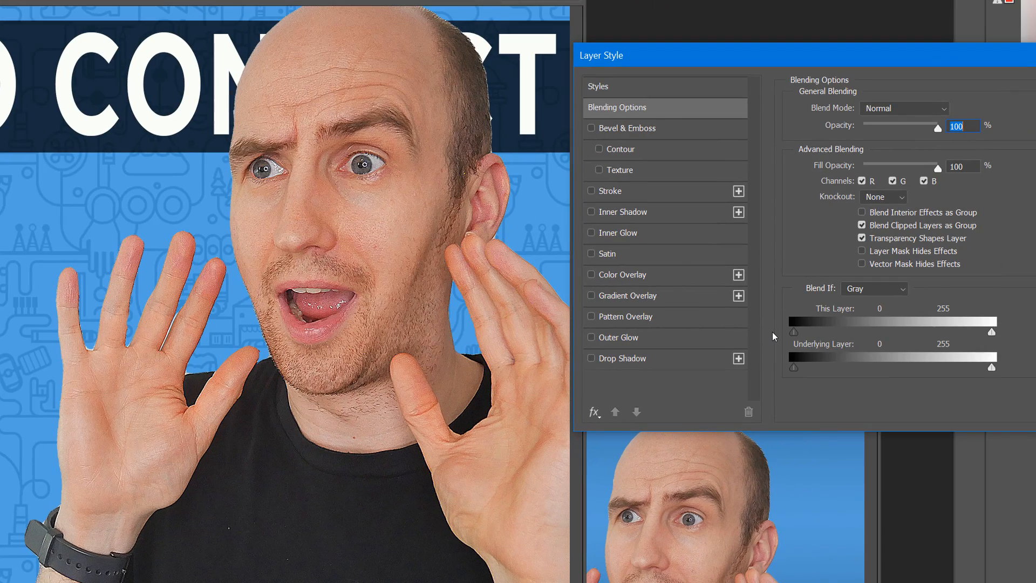
# Step: Try Outer Glow and Drop Shadow layer styles on the person and switch both off
pyautogui.click(616, 336)
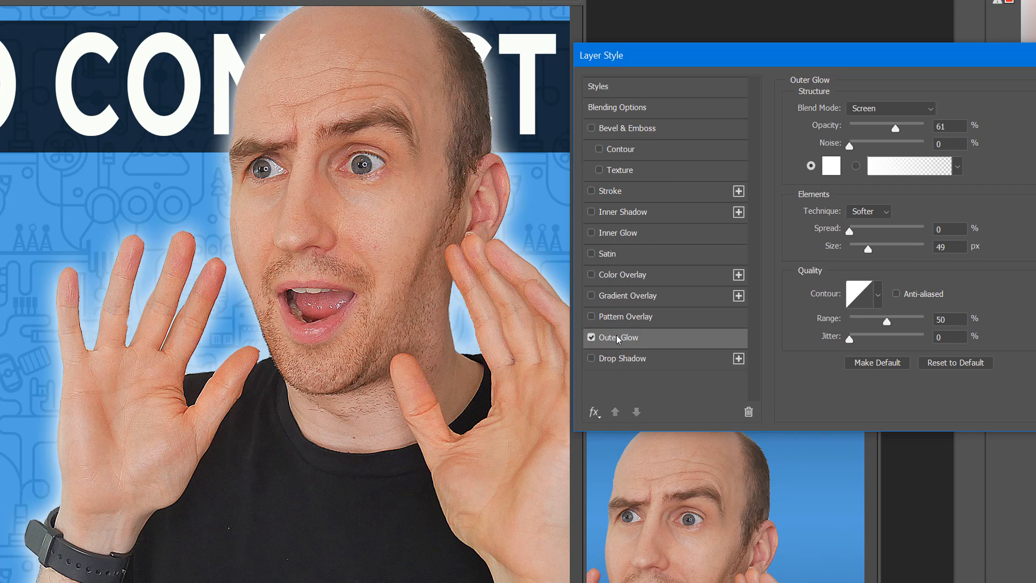
pyautogui.click(591, 337)
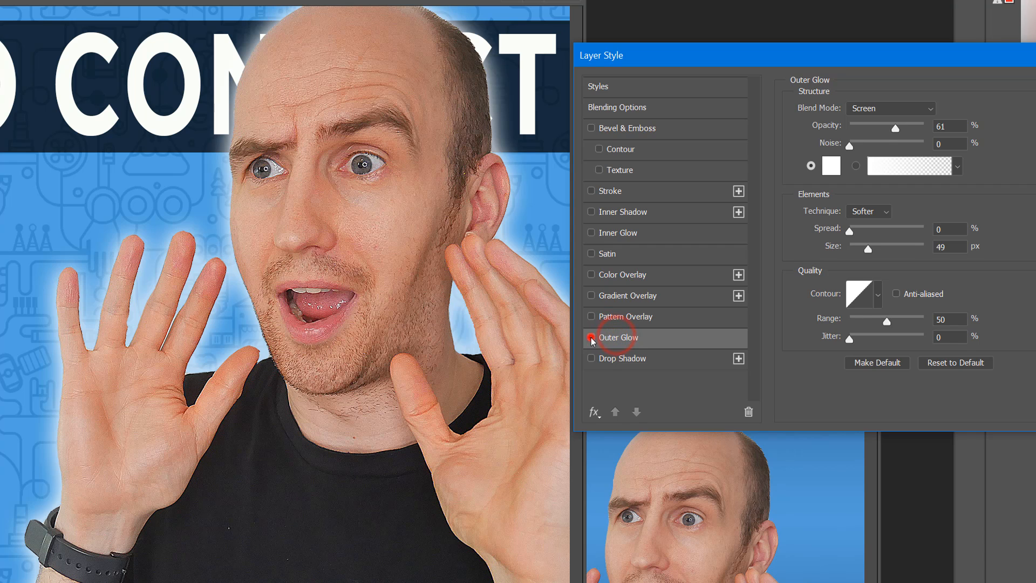
pyautogui.click(615, 359)
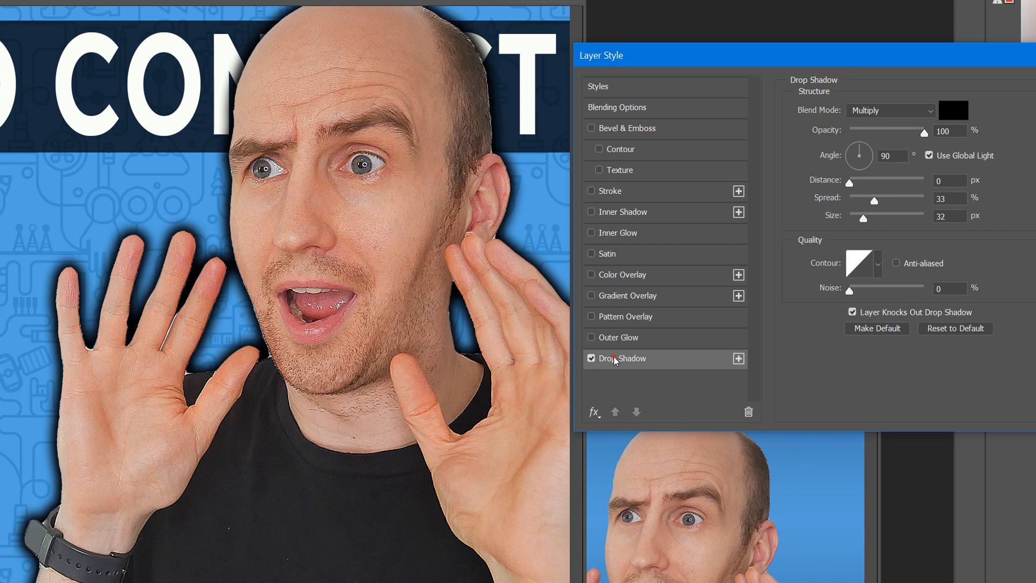
pyautogui.click(591, 358)
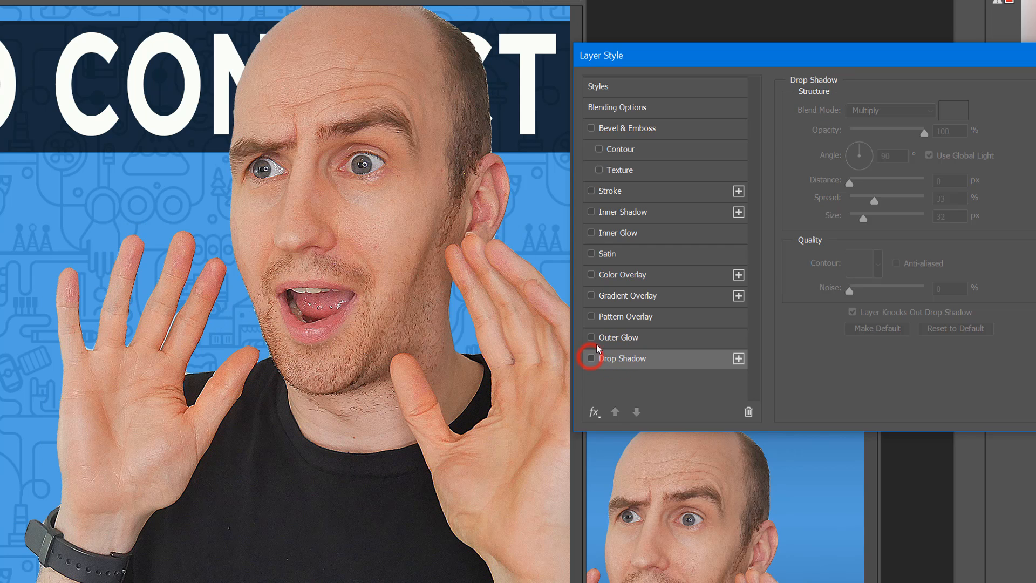
# Step: Add a 5 px outside Stroke layer style with white color to the person layer
pyautogui.click(591, 191)
pyautogui.click(679, 192)
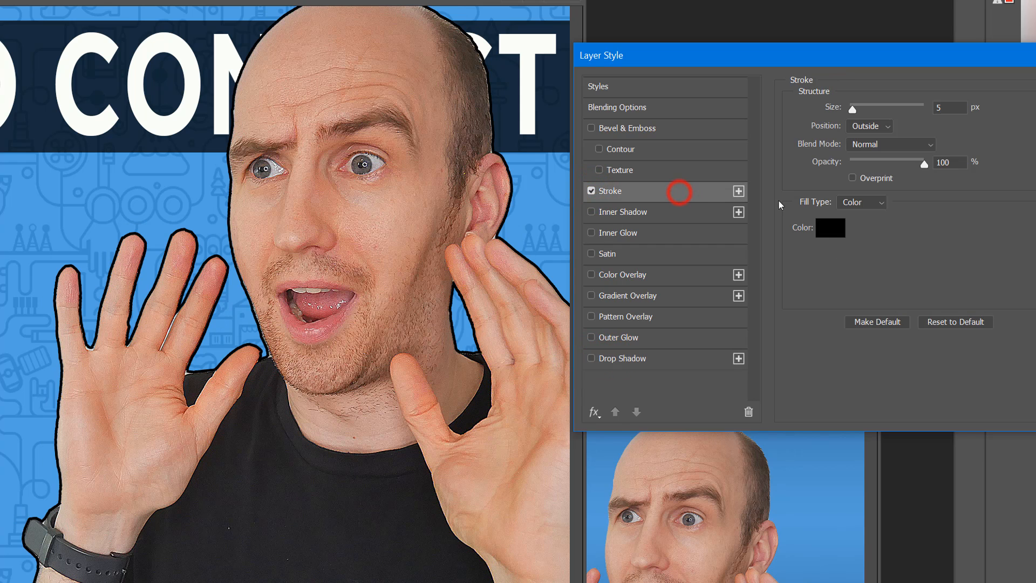
pyautogui.click(834, 228)
pyautogui.click(754, 235)
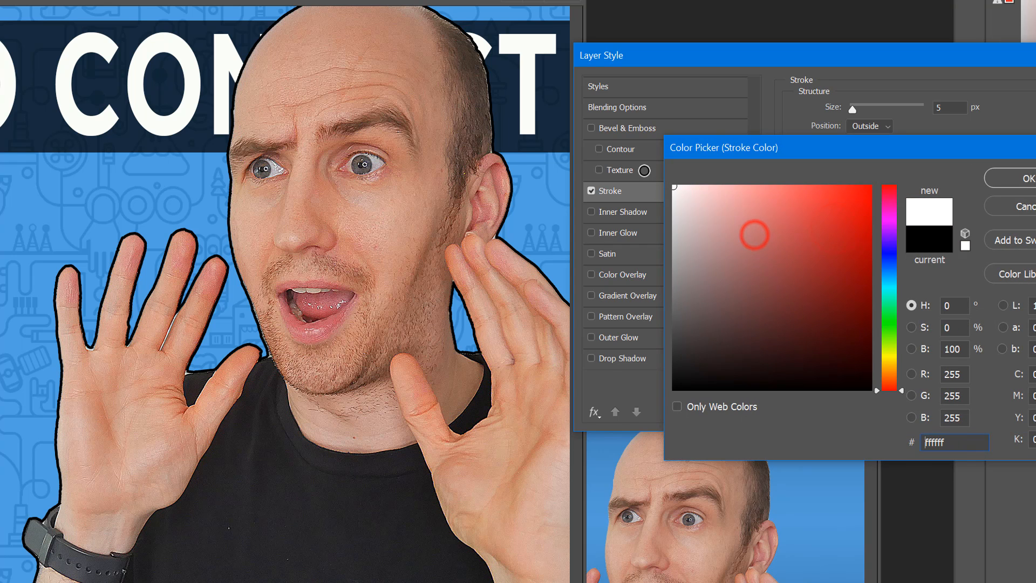
pyautogui.click(1021, 180)
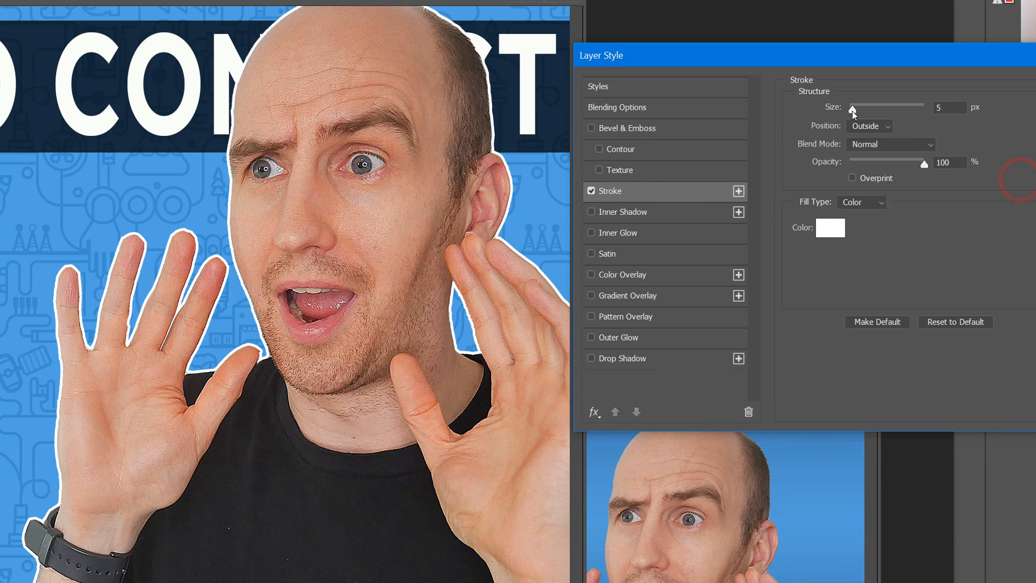
pyautogui.moveTo(852, 111)
pyautogui.mouseDown()
pyautogui.moveTo(878, 111)
pyautogui.moveTo(856, 115)
pyautogui.mouseUp()
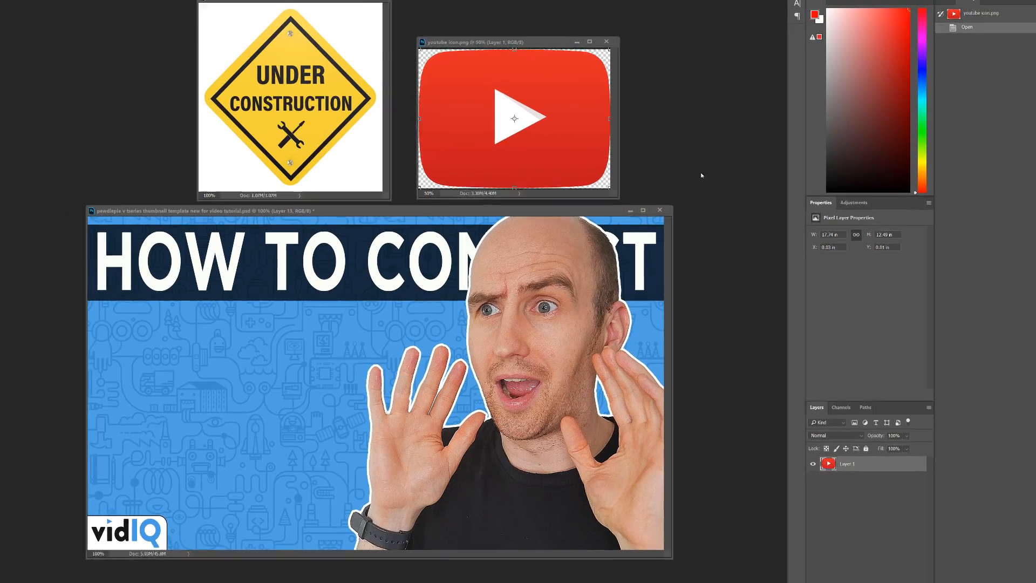
# Step: Copy the Under Construction sign into the thumbnail and enlarge it on the left side
pyautogui.click(313, 79)
pyautogui.moveTo(334, 99); pyautogui.dragTo(298, 375)
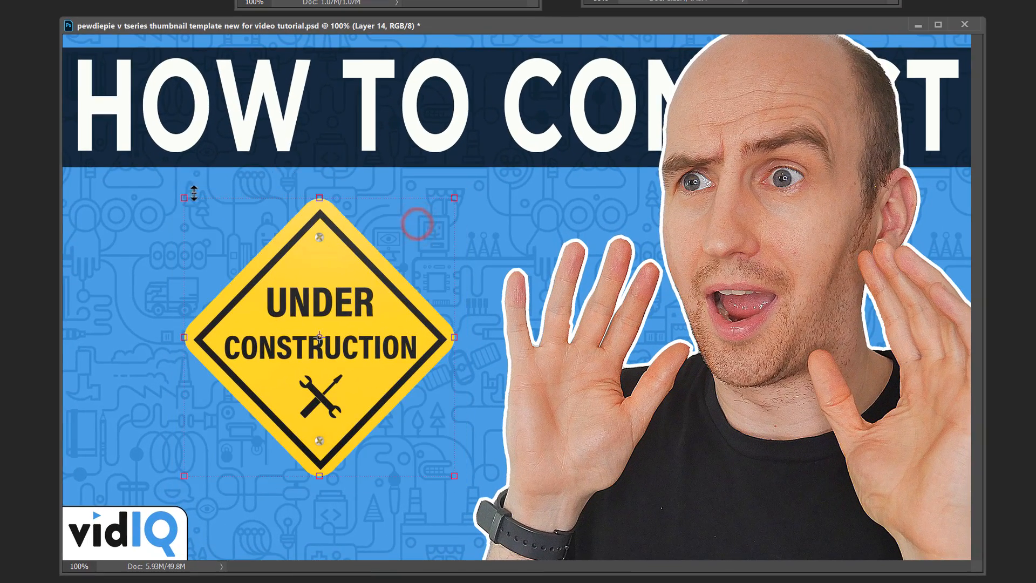
pyautogui.moveTo(193, 192); pyautogui.dragTo(174, 184)
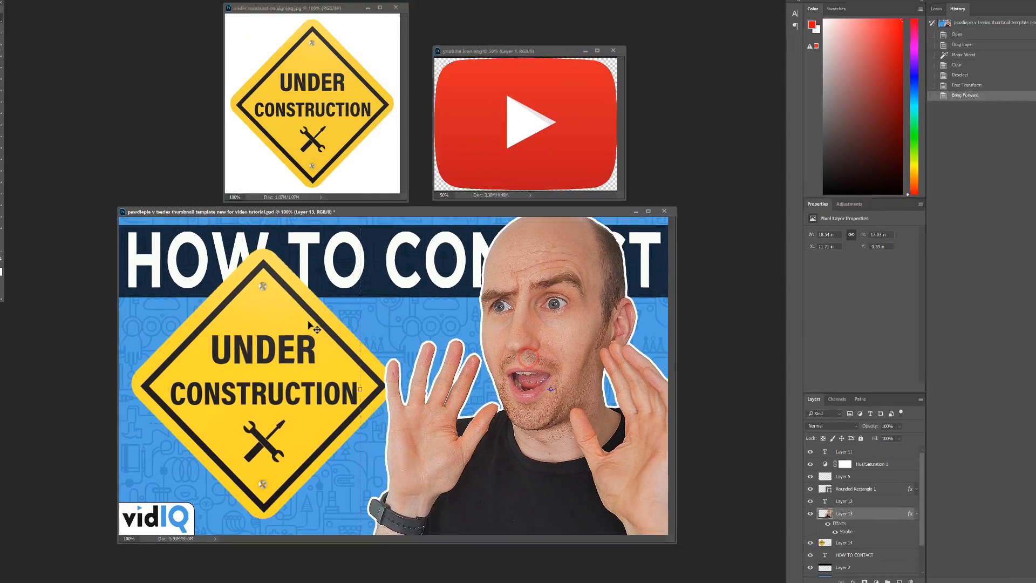
pyautogui.click(269, 347)
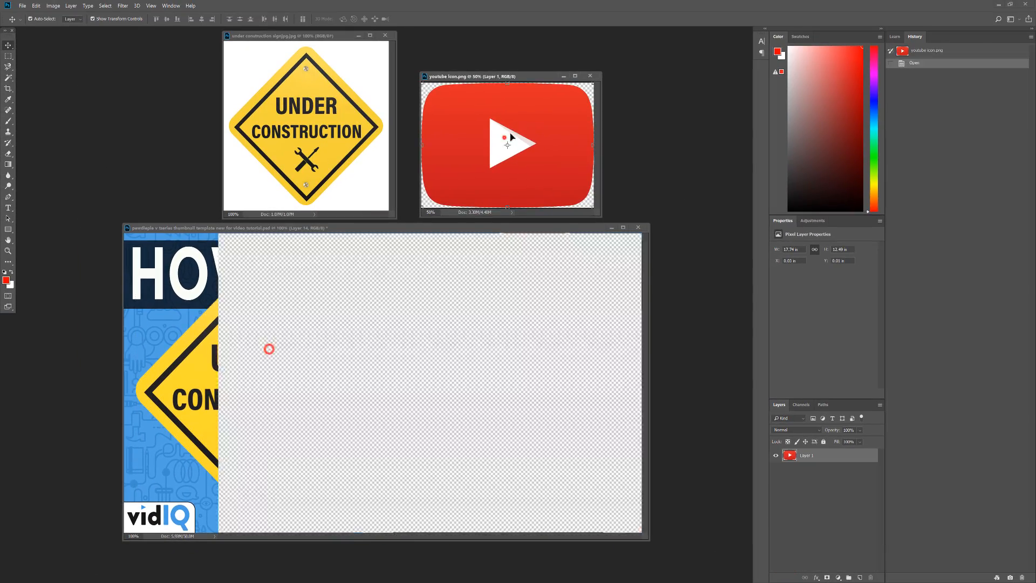
# Step: Copy the YouTube icon into the thumbnail, scale it small and place it on the sign below CONSTRUCTION
pyautogui.moveTo(503, 138); pyautogui.dragTo(310, 344)
pyautogui.moveTo(398, 283); pyautogui.dragTo(200, 423)
pyautogui.moveTo(180, 440); pyautogui.dragTo(316, 379)
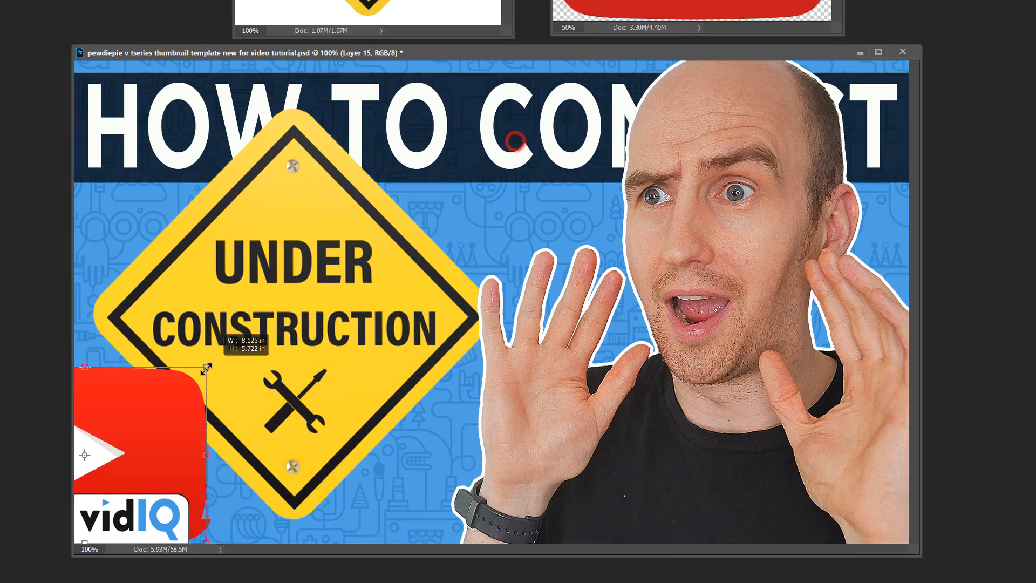
pyautogui.moveTo(390, 287); pyautogui.dragTo(407, 276)
pyautogui.moveTo(443, 259); pyautogui.dragTo(312, 177)
pyautogui.moveTo(351, 138); pyautogui.dragTo(315, 164)
pyautogui.moveTo(300, 183); pyautogui.dragTo(355, 359)
pyautogui.moveTo(324, 382); pyautogui.dragTo(324, 373)
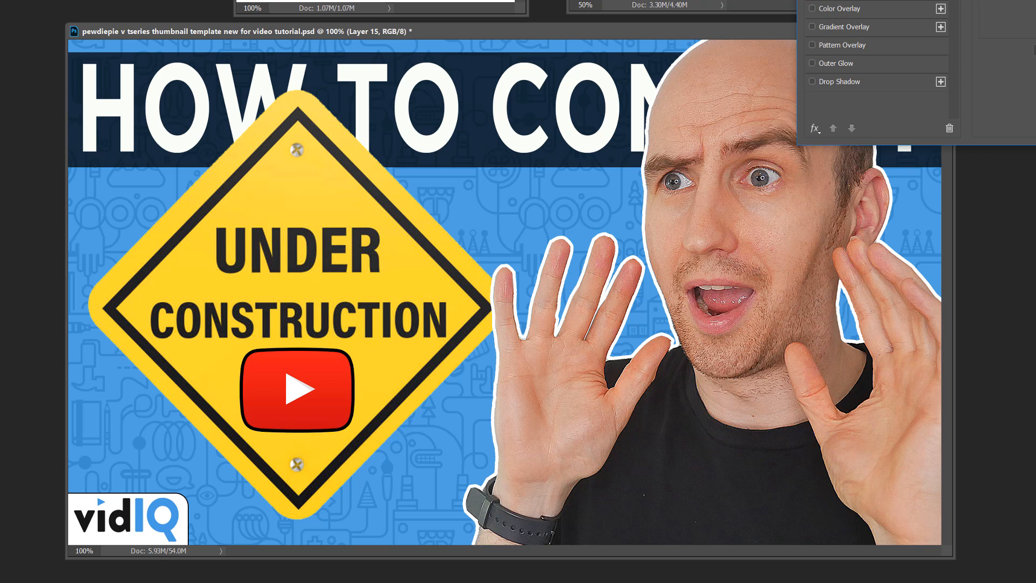
# Step: Nudge the YouTube icon slightly downward
pyautogui.press('Down')
pyautogui.press('Down')
pyautogui.press('Down')
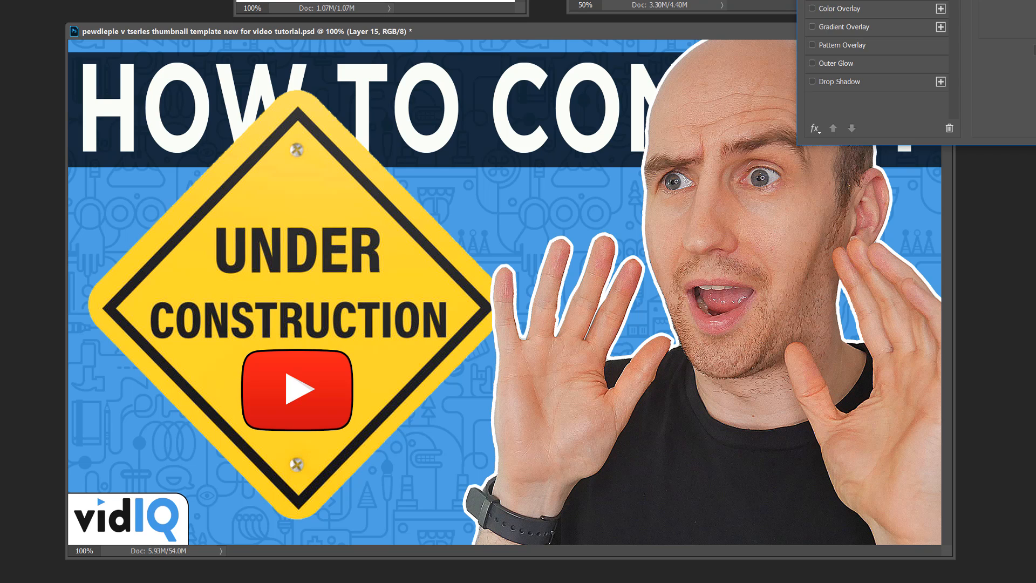
# Step: Delete the HOW TO CONTENT title text and the dark banner bar across the top of the thumbnail
pyautogui.press('Return')
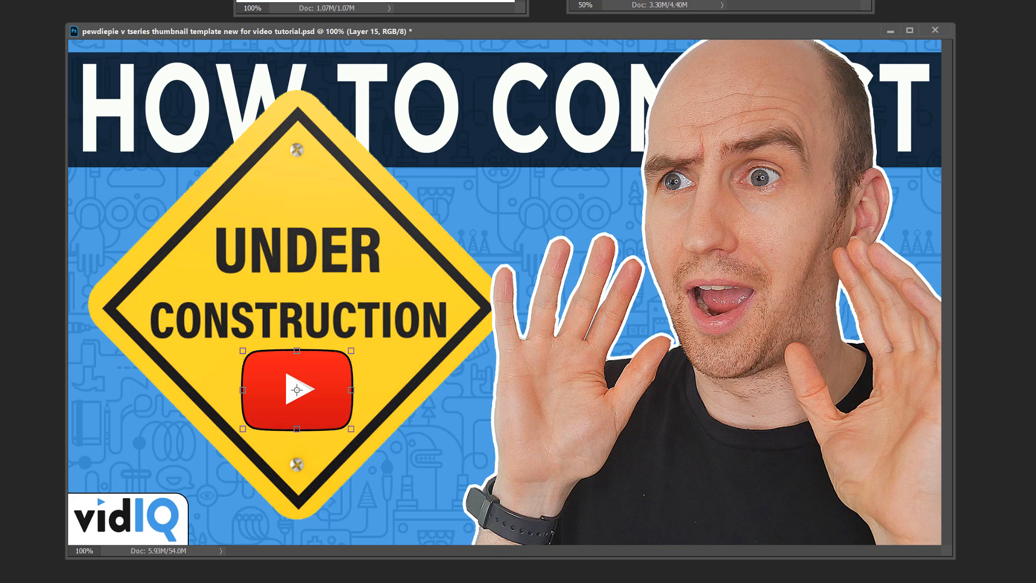
pyautogui.click(432, 74)
pyautogui.press('Delete')
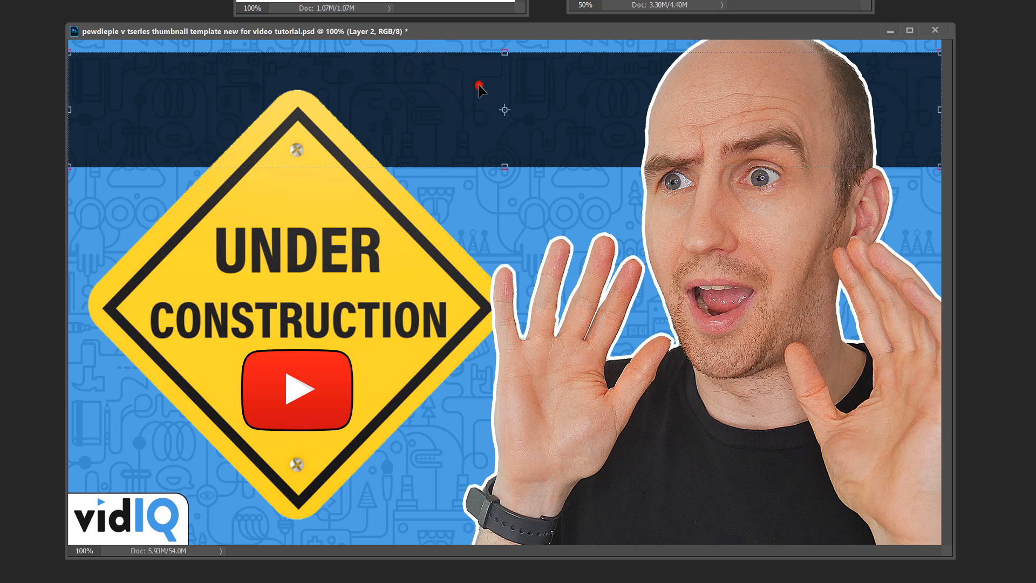
pyautogui.press('Delete')
# Step: Add a Drop Shadow layer style to the Under Construction sign layer
pyautogui.click(358, 201)
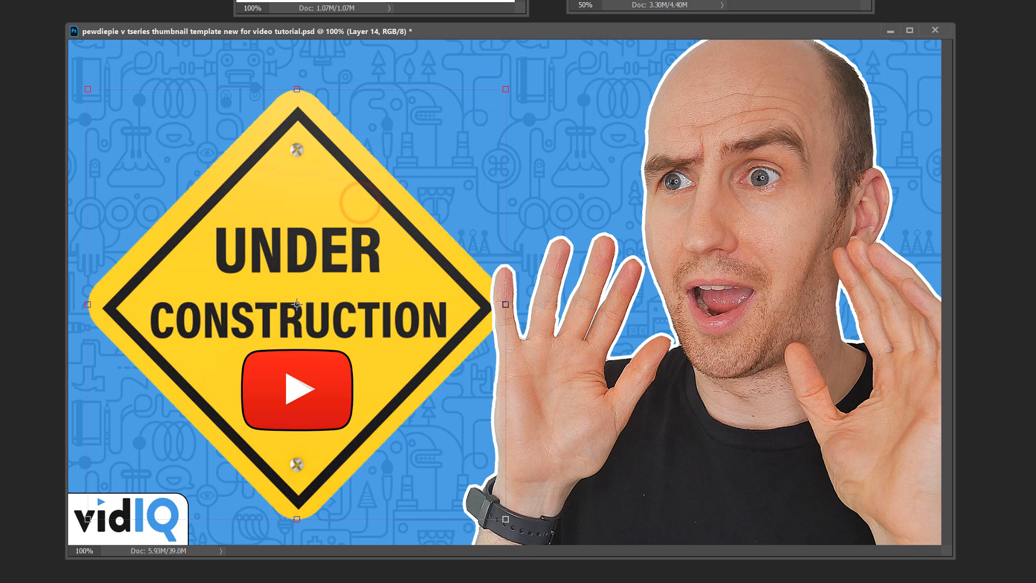
pyautogui.doubleClick(360, 202)
pyautogui.click(813, 83)
pyautogui.press('Return')
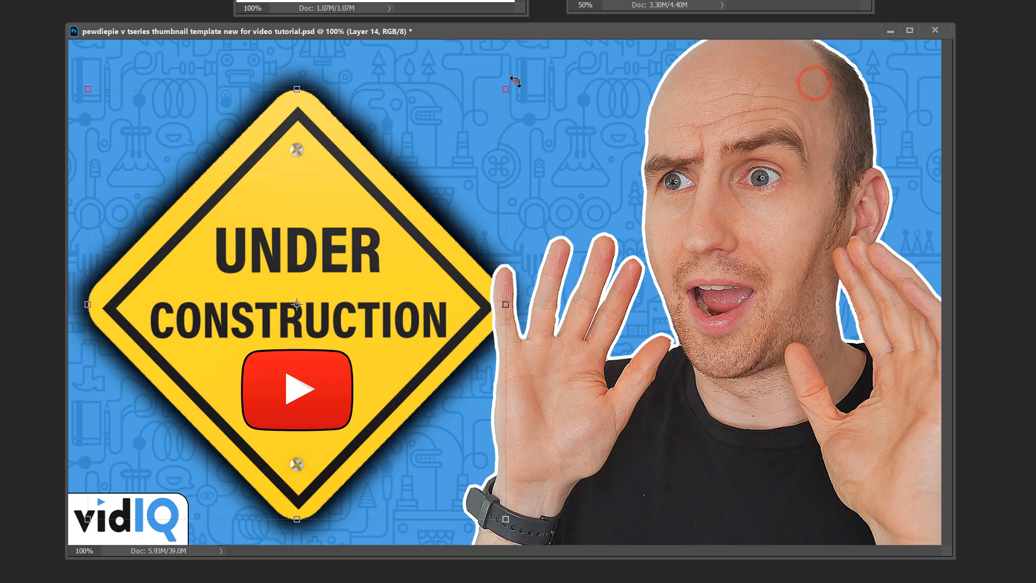
# Step: Rotate the Under Construction sign slightly counterclockwise so it tilts toward the person
pyautogui.moveTo(515, 81); pyautogui.dragTo(348, 173)
pyautogui.click(114, 99)
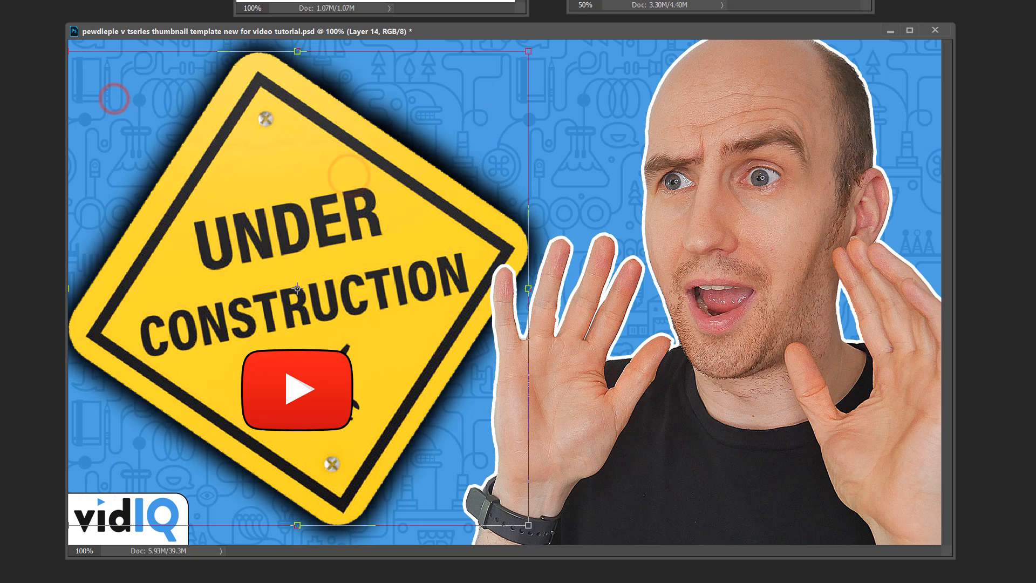
# Step: Move the YouTube icon to sit centred on the tilted sign and start transforming it to match the tilt
pyautogui.moveTo(341, 369); pyautogui.dragTo(359, 360)
pyautogui.moveTo(384, 338); pyautogui.dragTo(380, 322)
pyautogui.moveTo(333, 362); pyautogui.dragTo(338, 374)
pyautogui.hotkey('ctrl', 't')
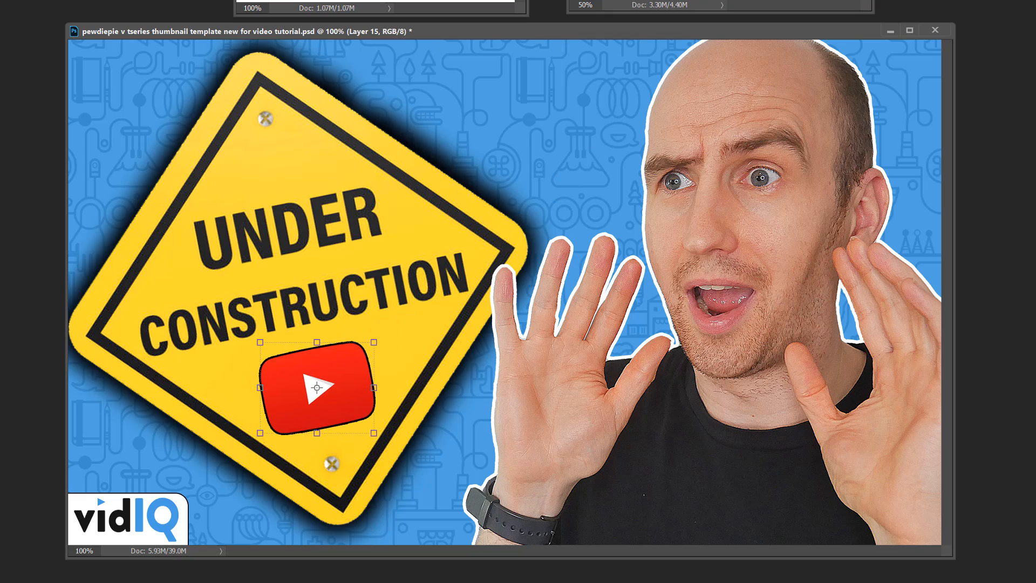